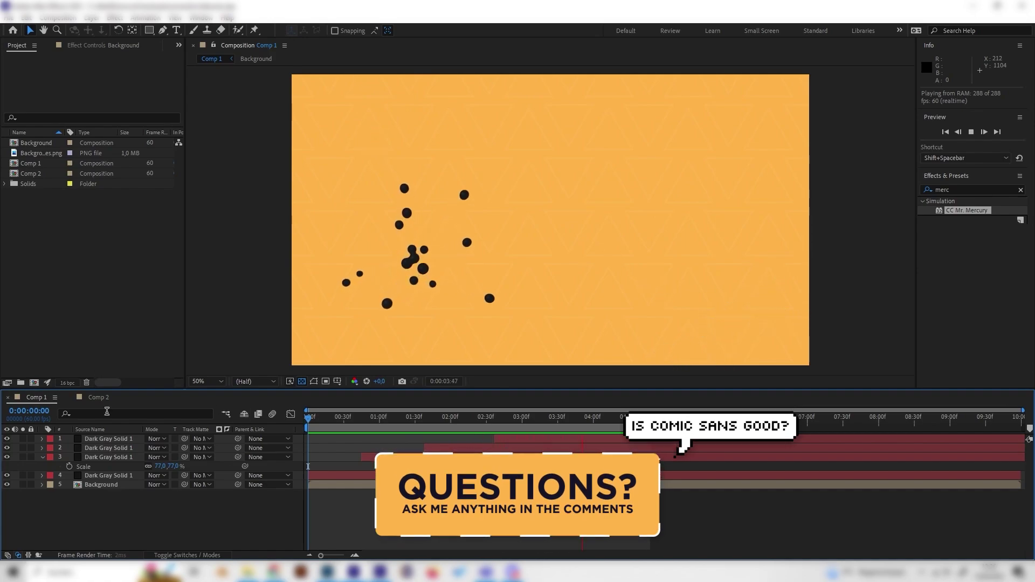
Switch from Comp 1 to Comp 2, which holds only the orange patterned Background layer
right_click(104, 309)
click(95, 398)
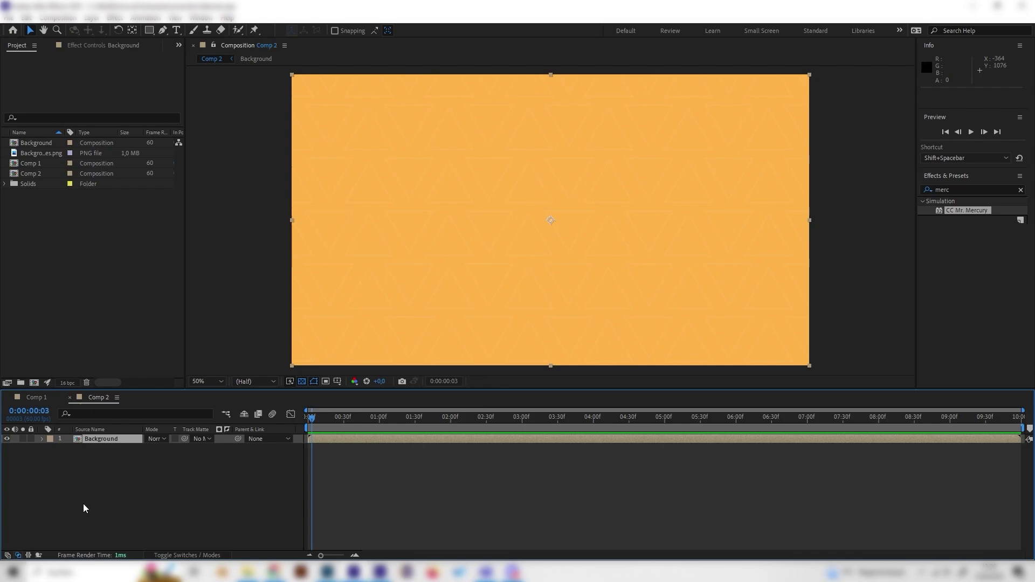
Add a 1920×1080 near-black grey solid, Dark Gray Solid 2, above the Background layer
right_click(114, 471)
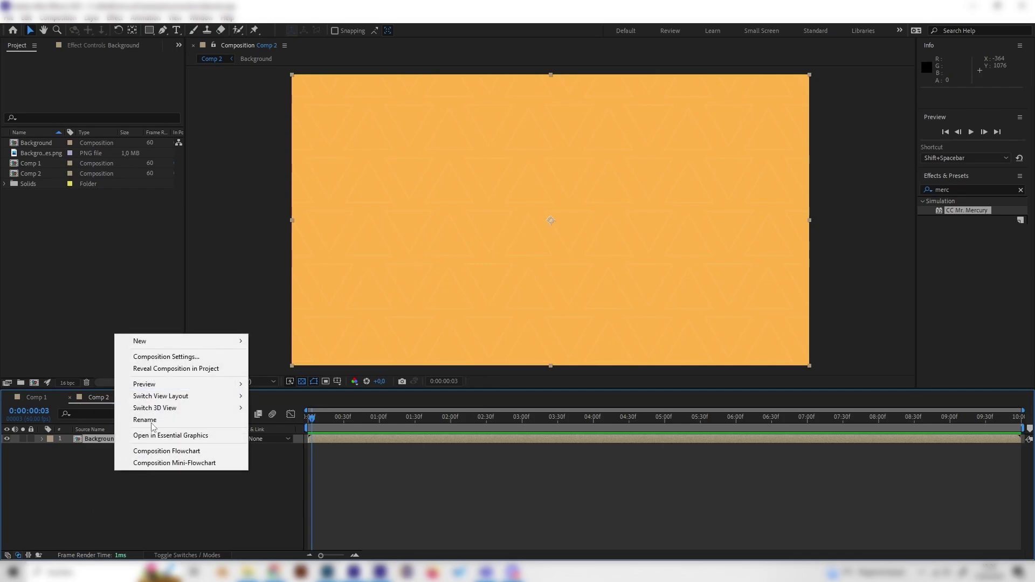
mouse_move(170, 340)
click(295, 370)
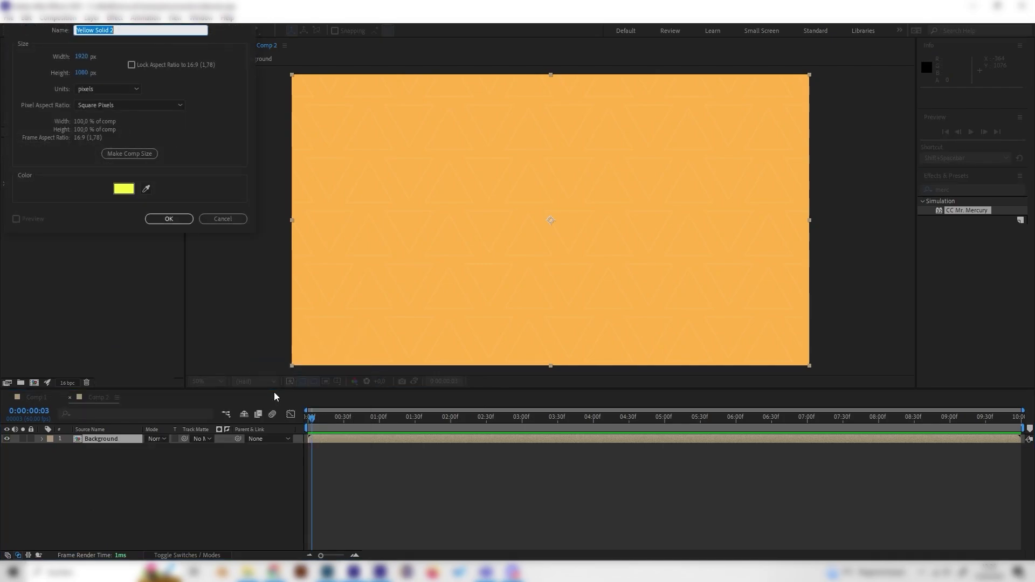
click(123, 188)
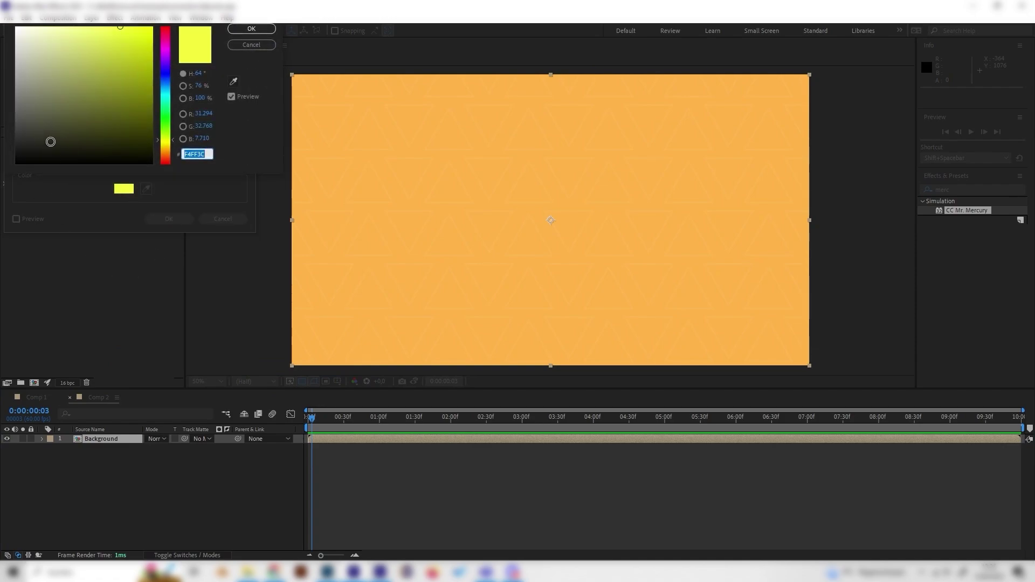
drag(51, 142, 1, 147)
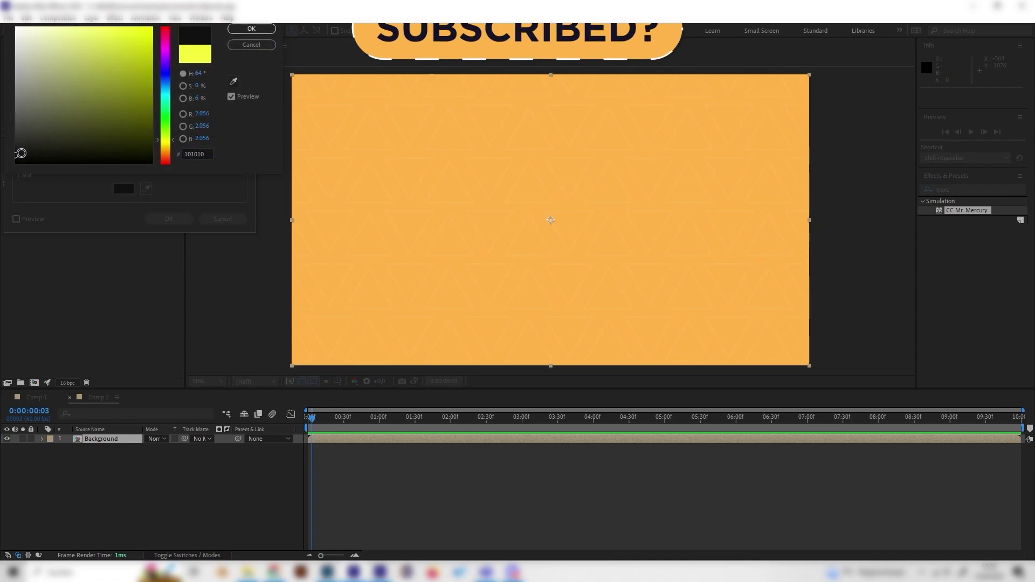
key(Return)
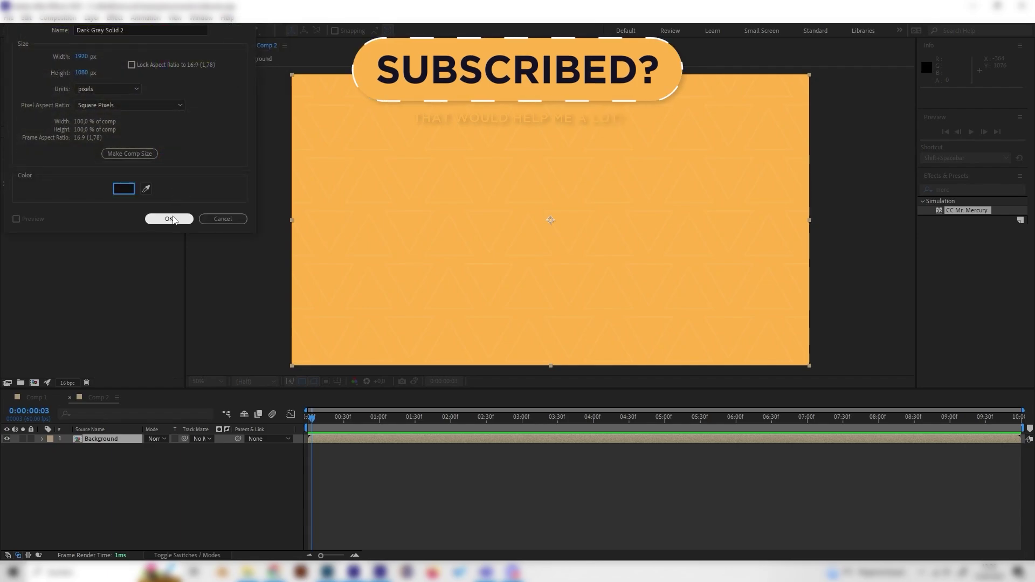
click(172, 219)
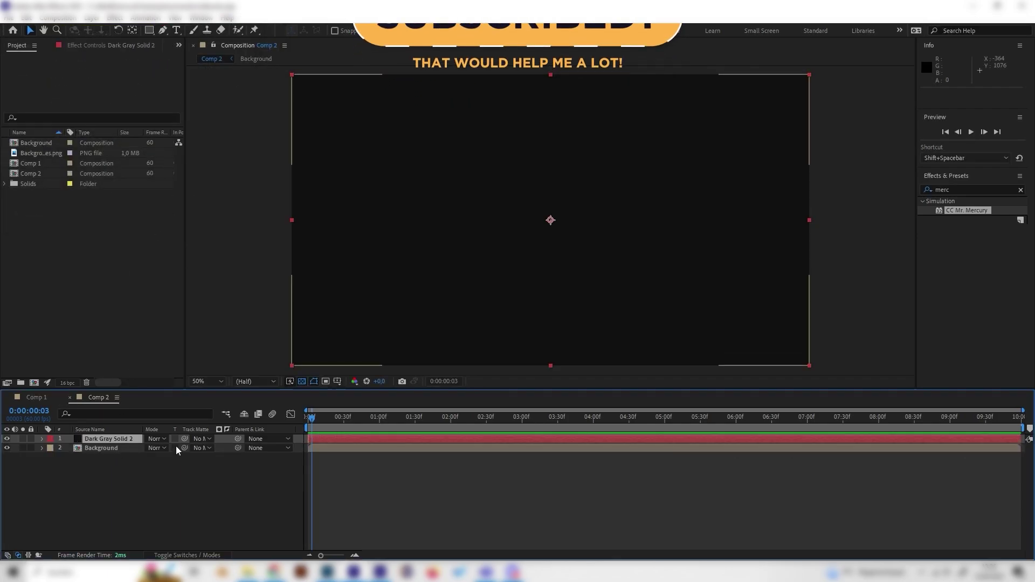
Search 'merc' in Effects & Presets and drop CC Mr. Mercury onto Dark Gray Solid 2
click(956, 190)
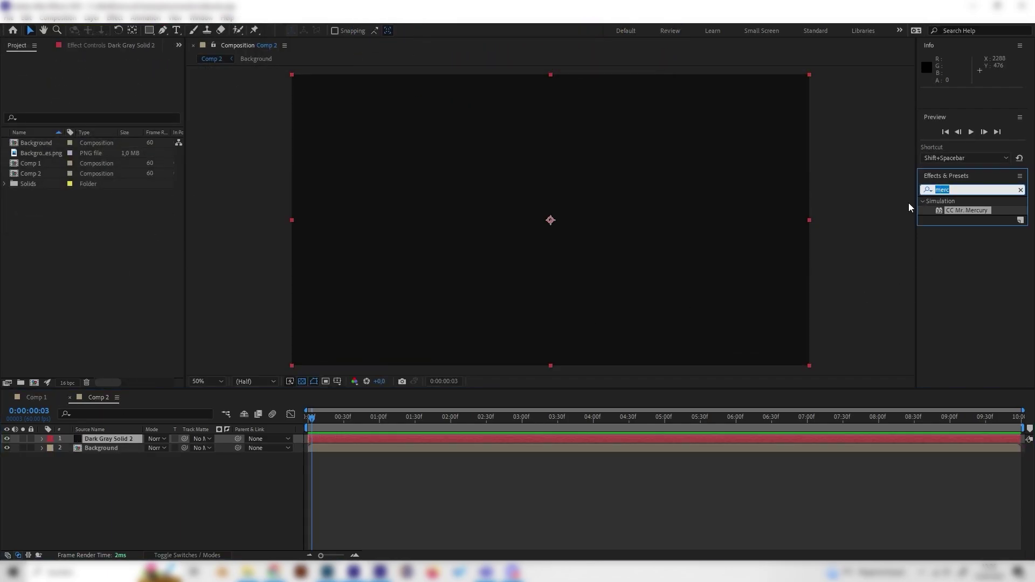
key(BackSpace)
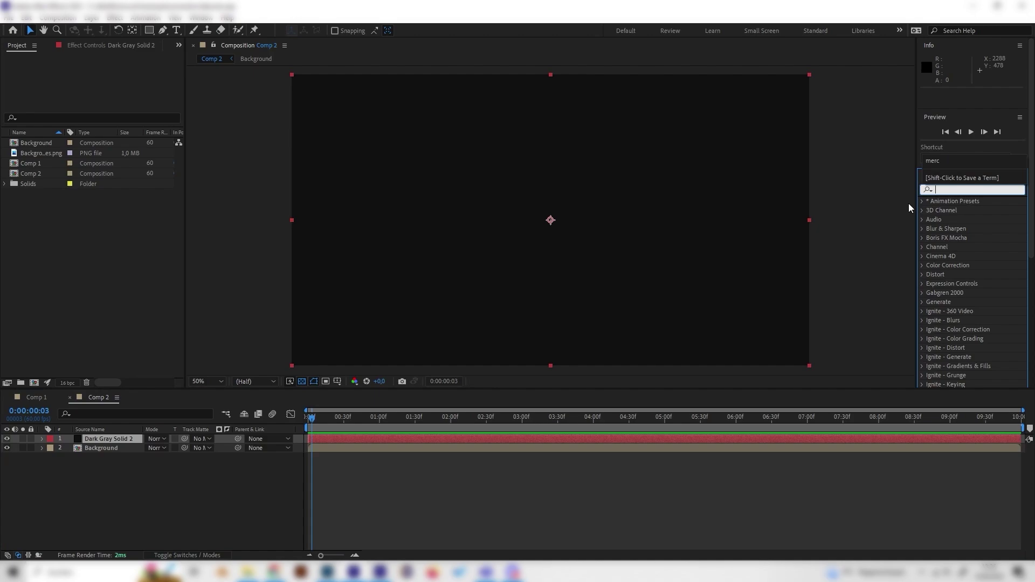
text(mr)
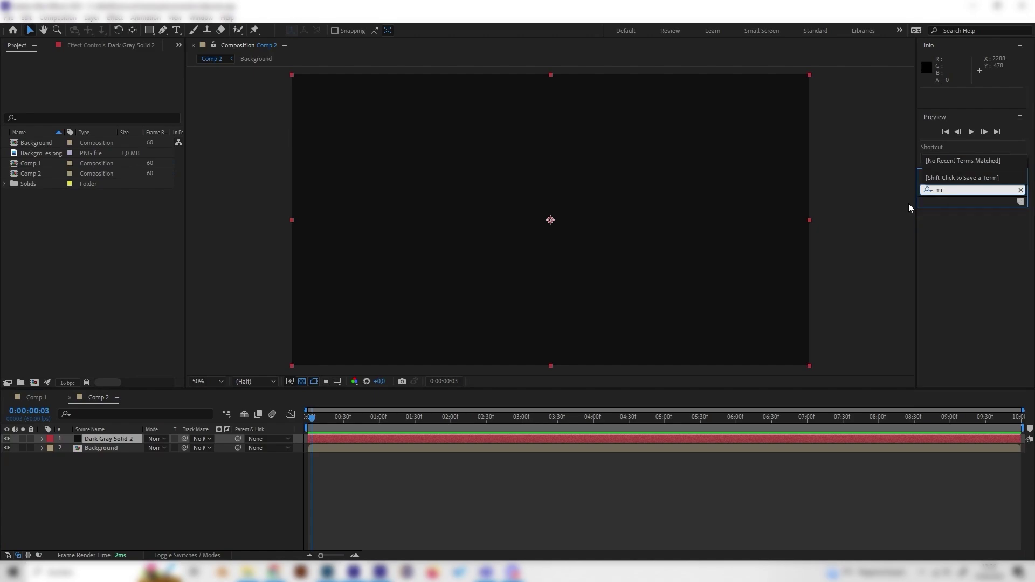
key(BackSpace)
text(erc)
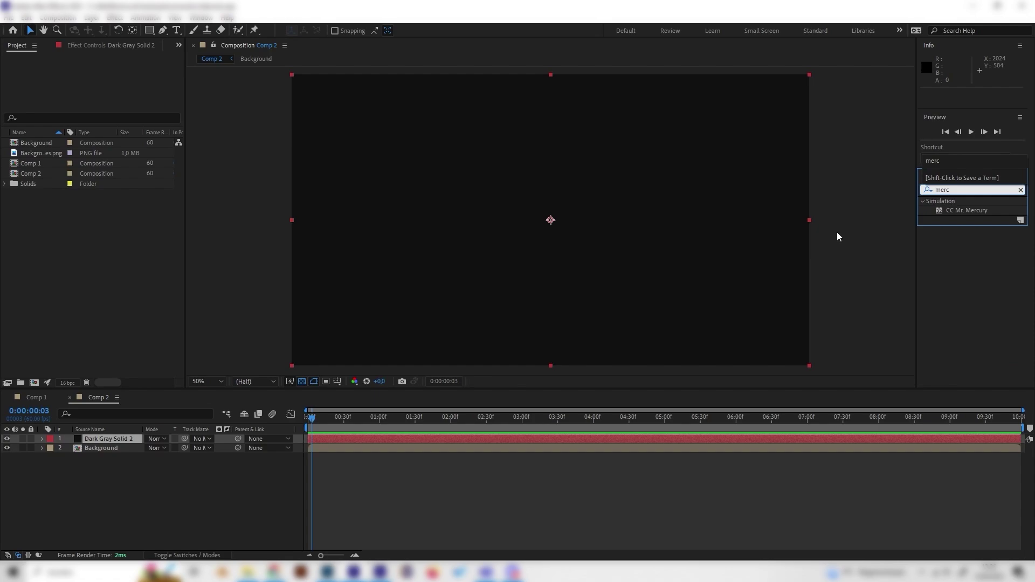
click(942, 211)
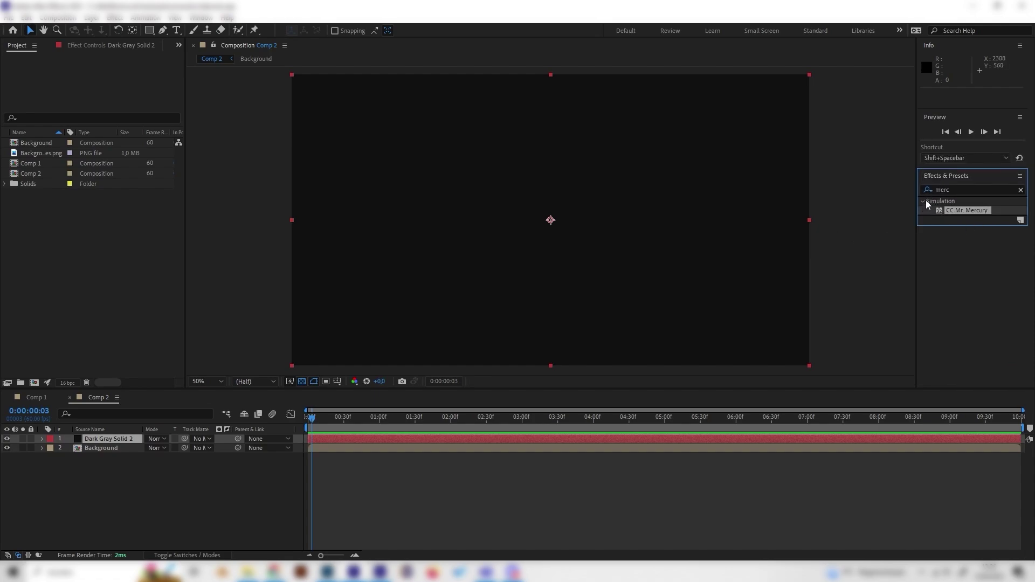
drag(957, 210, 188, 385)
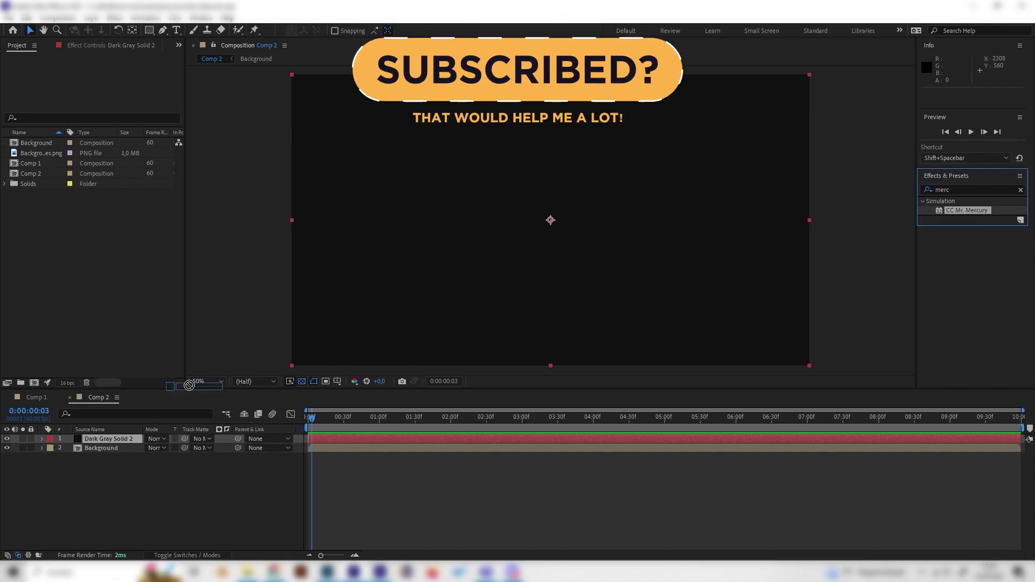
drag(127, 442, 115, 439)
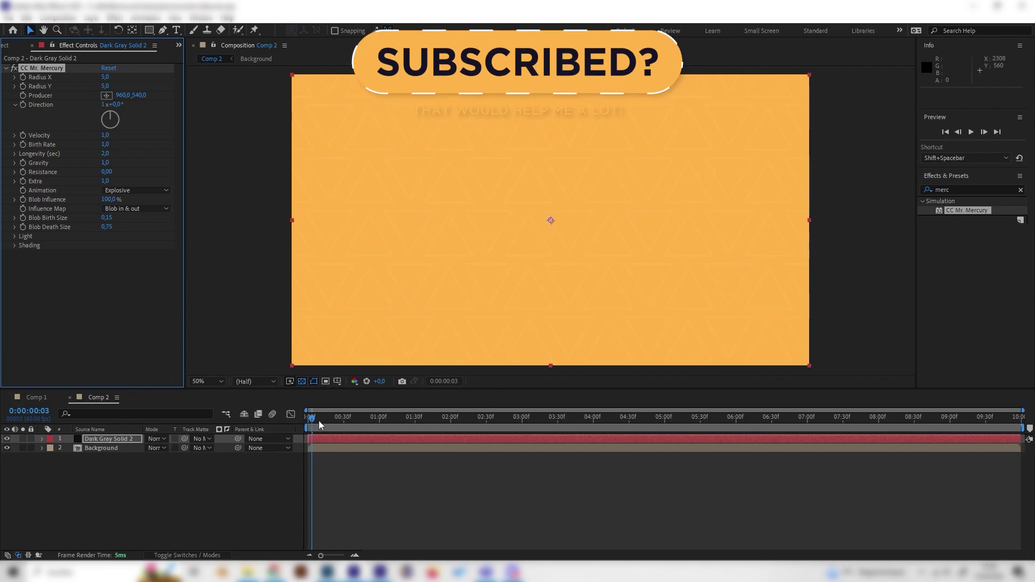
Scrub to preview the black blobs bursting from the centre, then set Blob Death Size to 0
click(319, 418)
drag(332, 415, 225, 422)
click(390, 421)
click(97, 227)
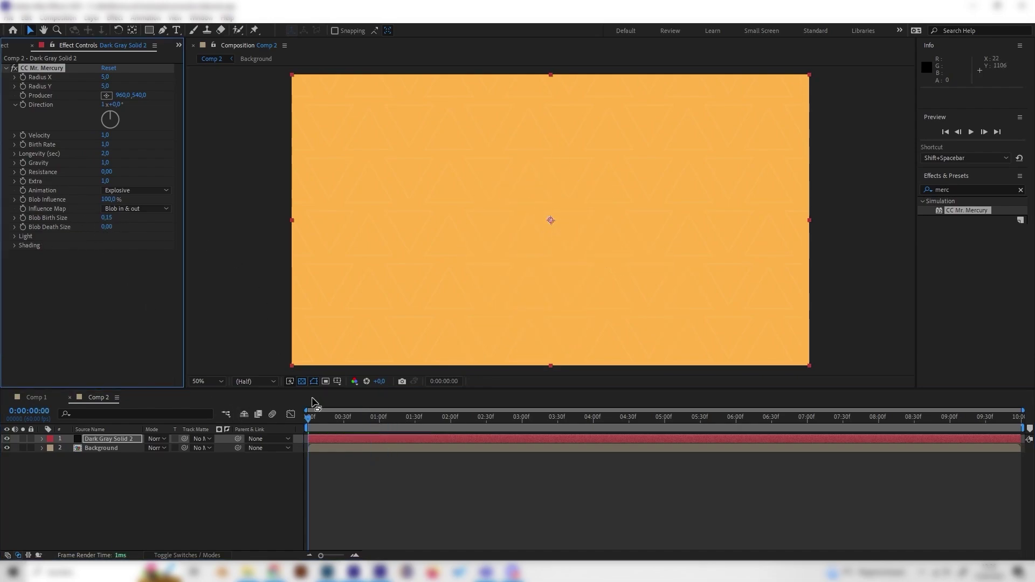
Set Blob Birth Size to 0.40 and scrub the timeline to check the larger blobs
drag(311, 416, 430, 418)
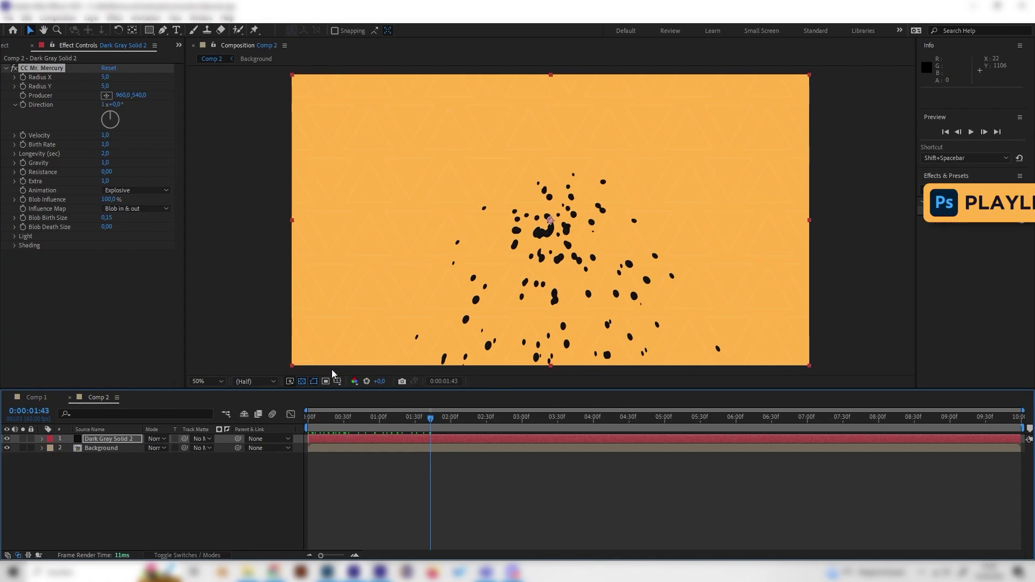
click(107, 218)
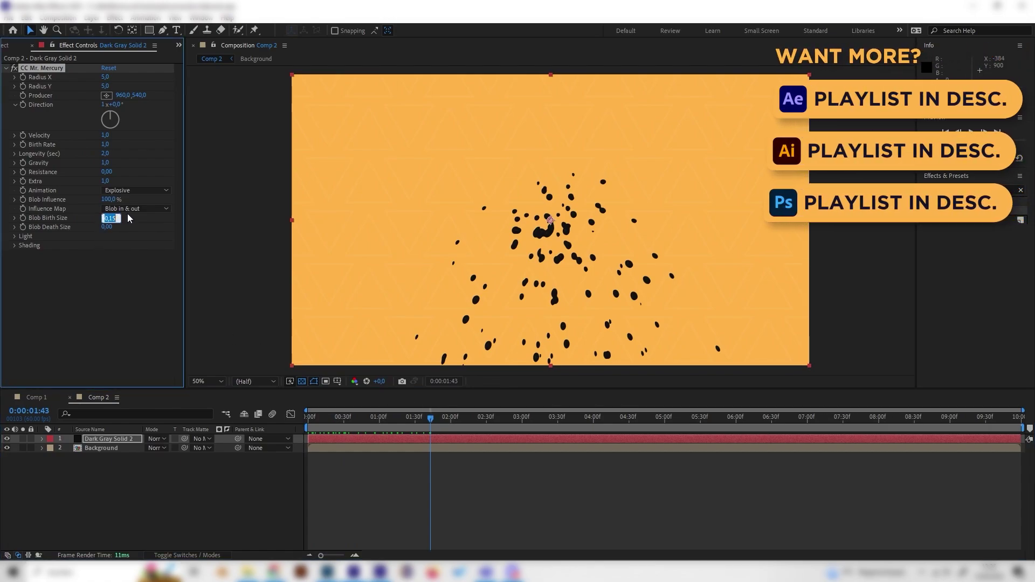
text(0)
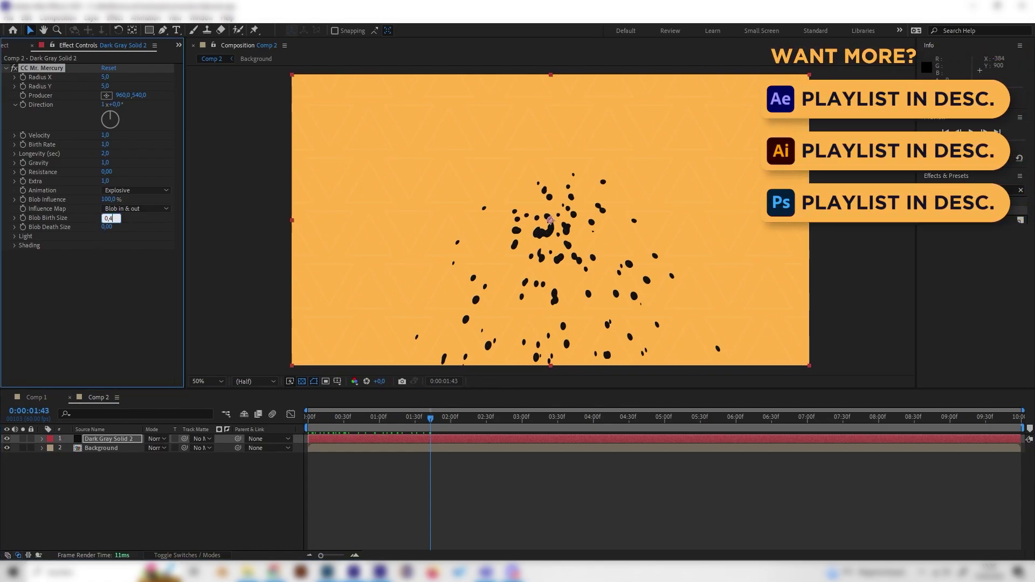
drag(379, 418, 509, 421)
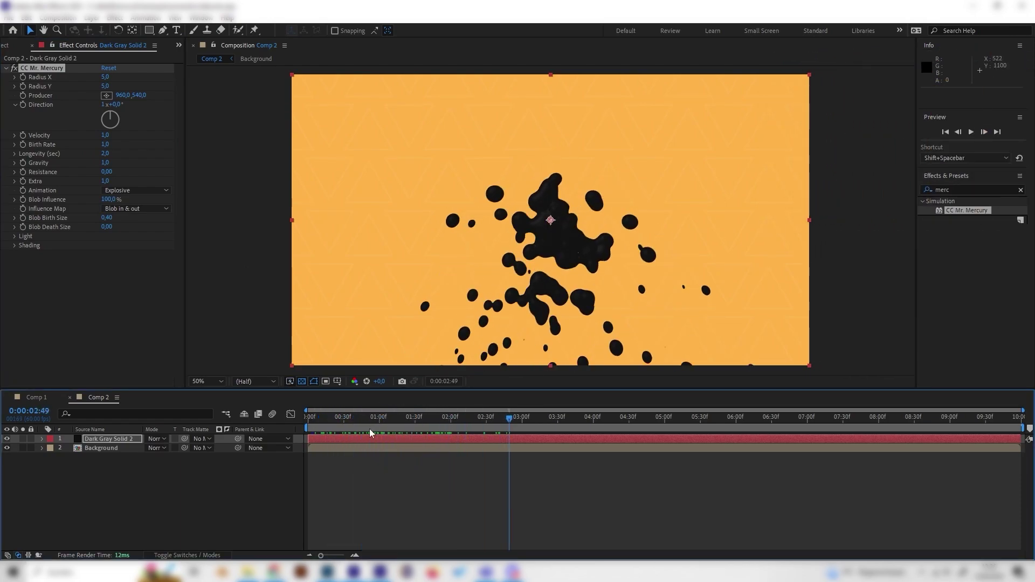
drag(391, 425, 360, 422)
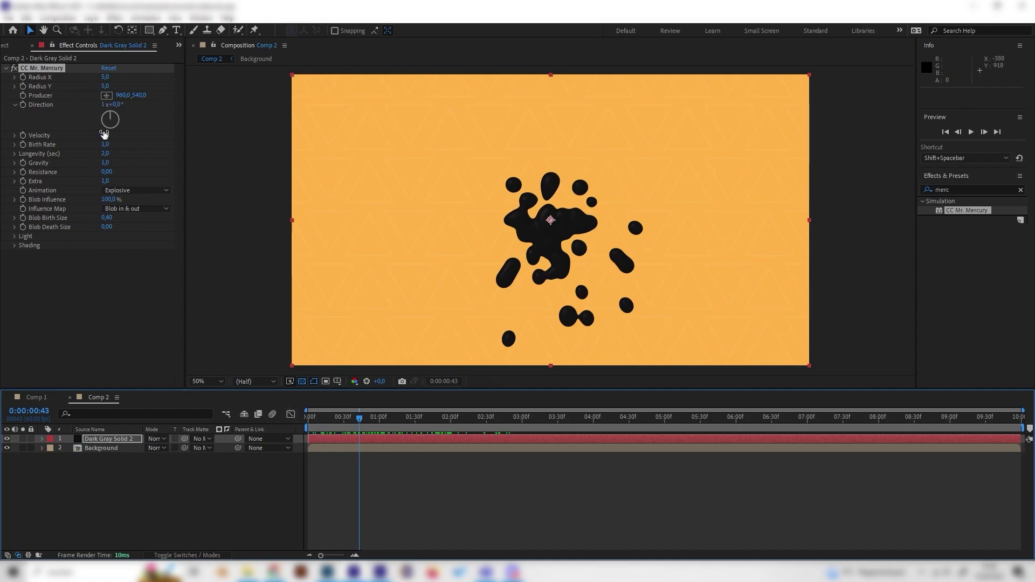
Set Gravity to 0 and preview the blobs scattering outward, stopping at 0:00:01:45
click(107, 163)
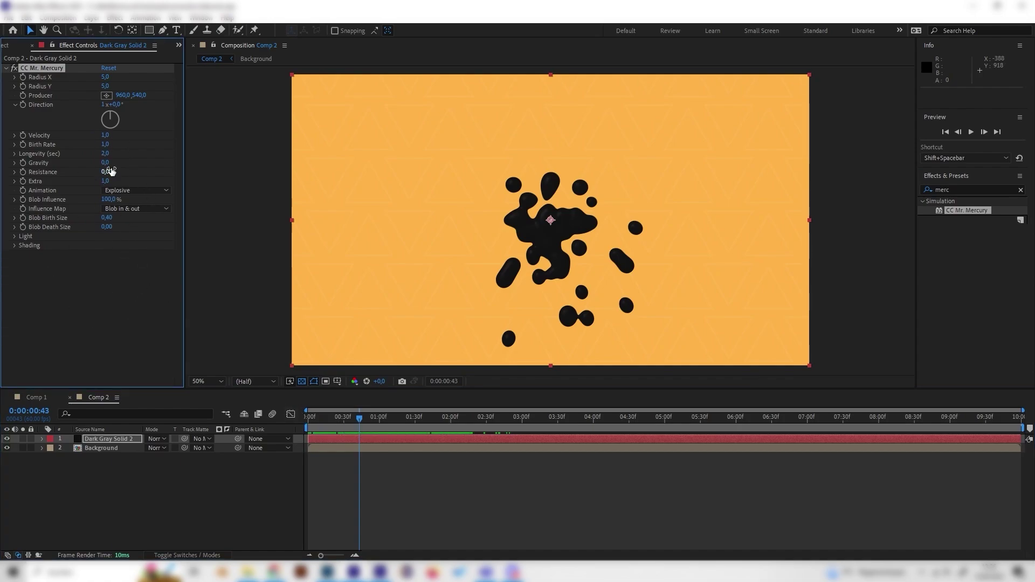
click(297, 428)
key(space)
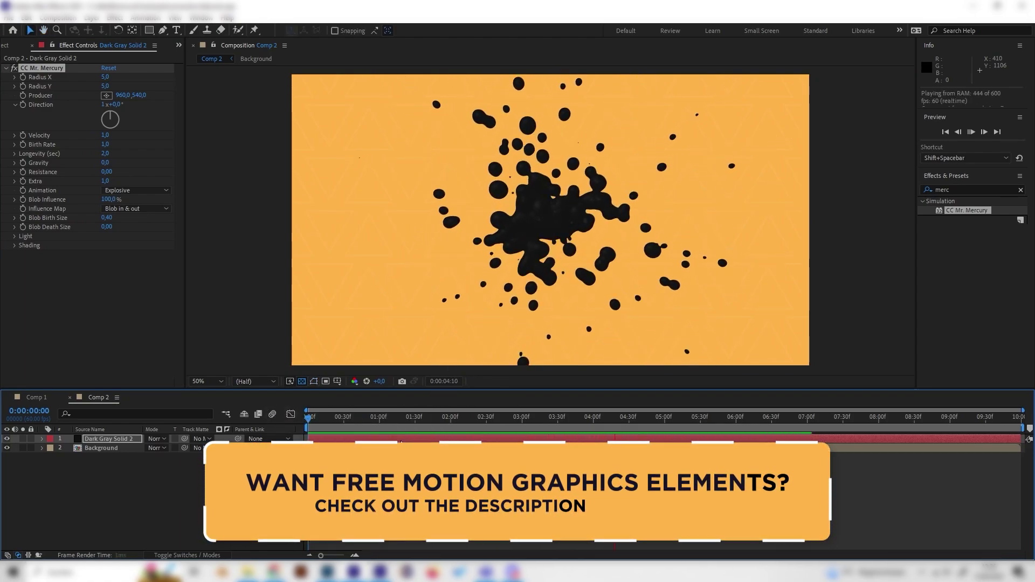
click(432, 418)
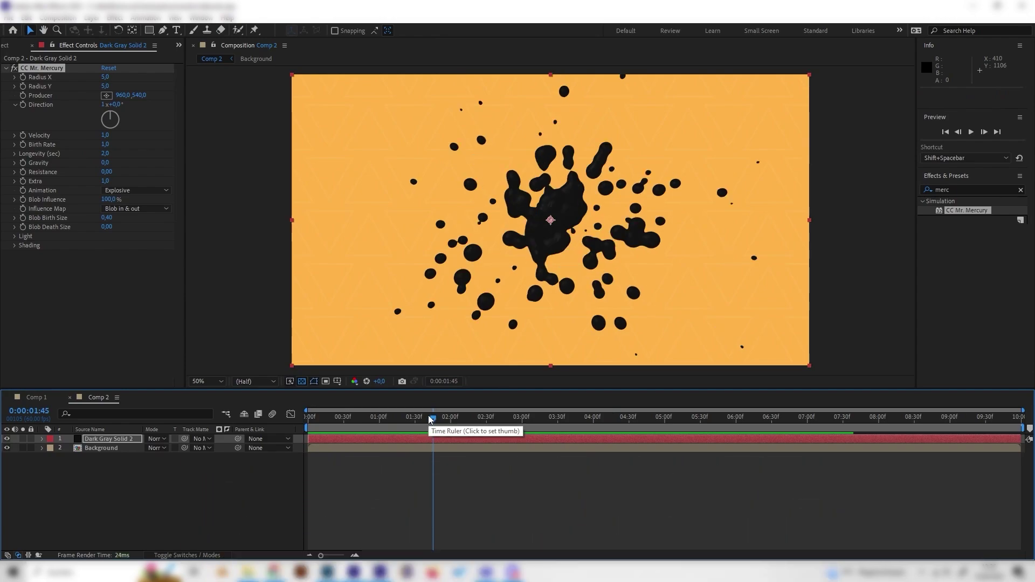
mouse_move(321, 428)
mouse_down()
mouse_move(312, 427)
mouse_move(345, 425)
mouse_move(306, 425)
mouse_up()
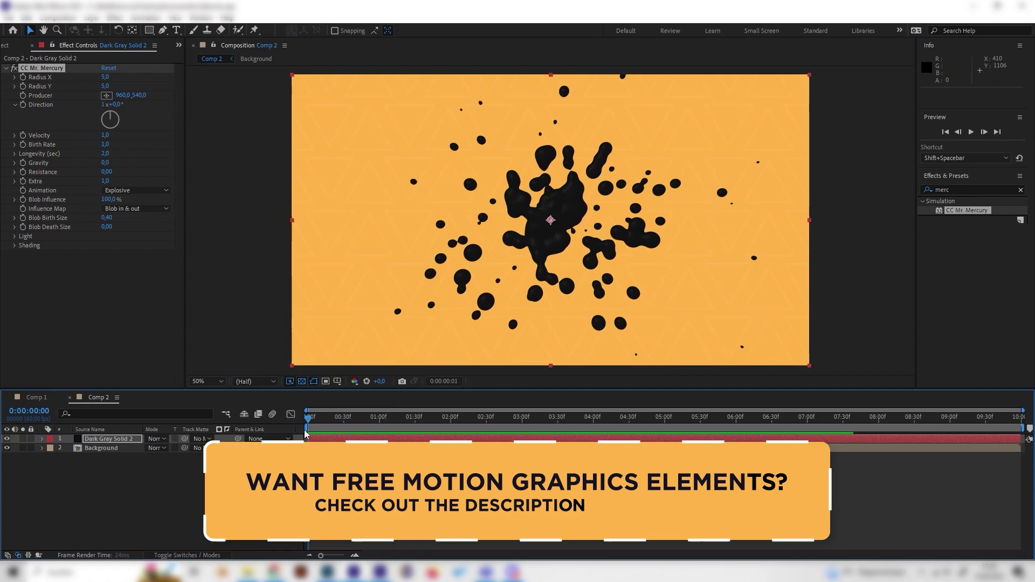
Keyframe Birth Rate from 3.0 at the start down to 0 at 0:00:00:25
click(105, 144)
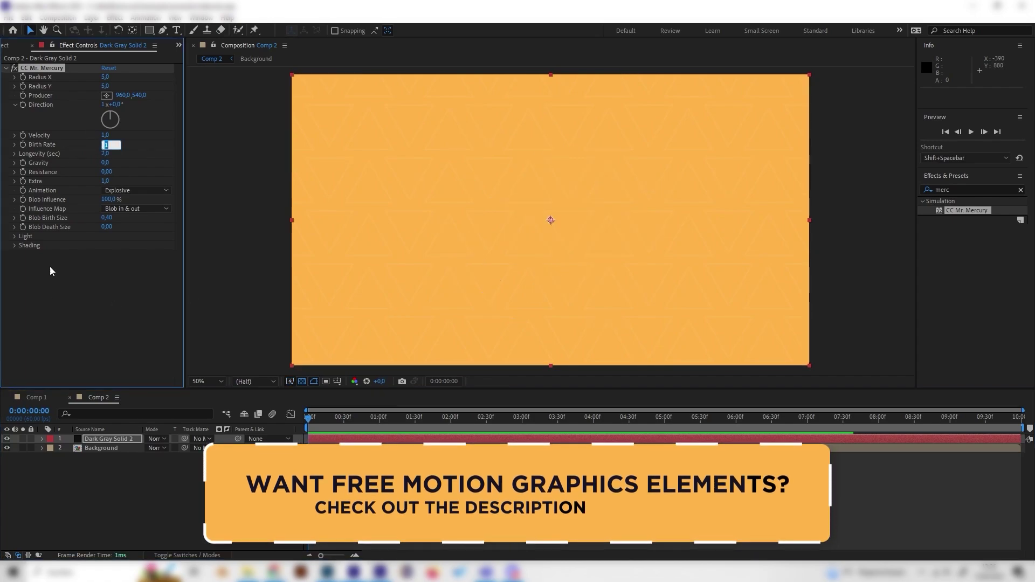
key(BackSpace)
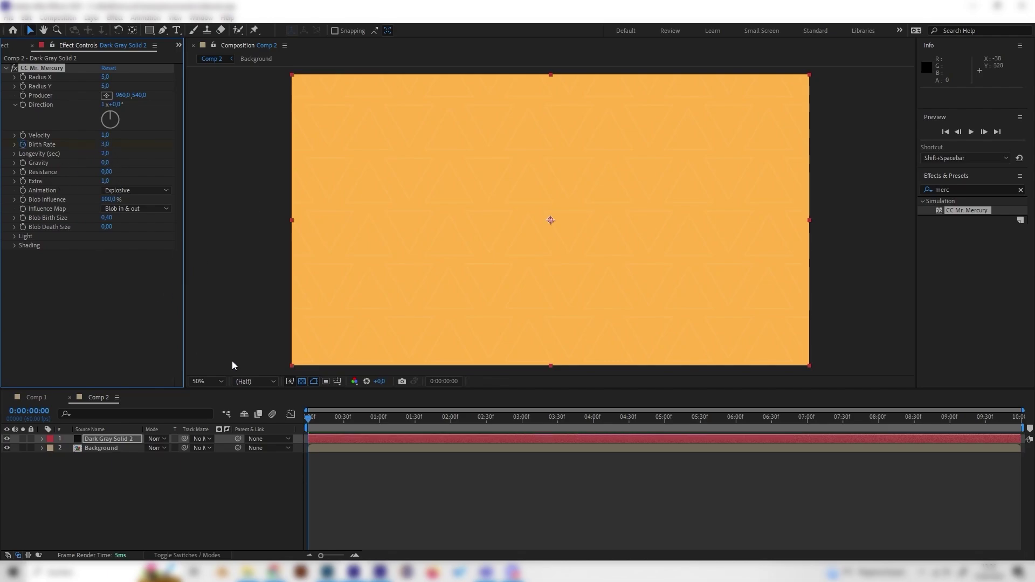
click(312, 424)
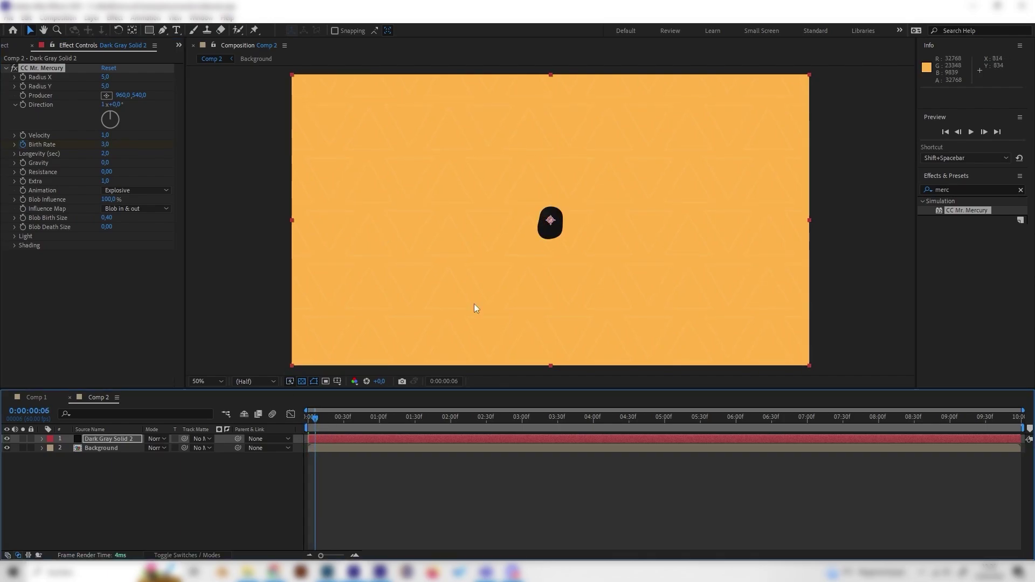
click(105, 145)
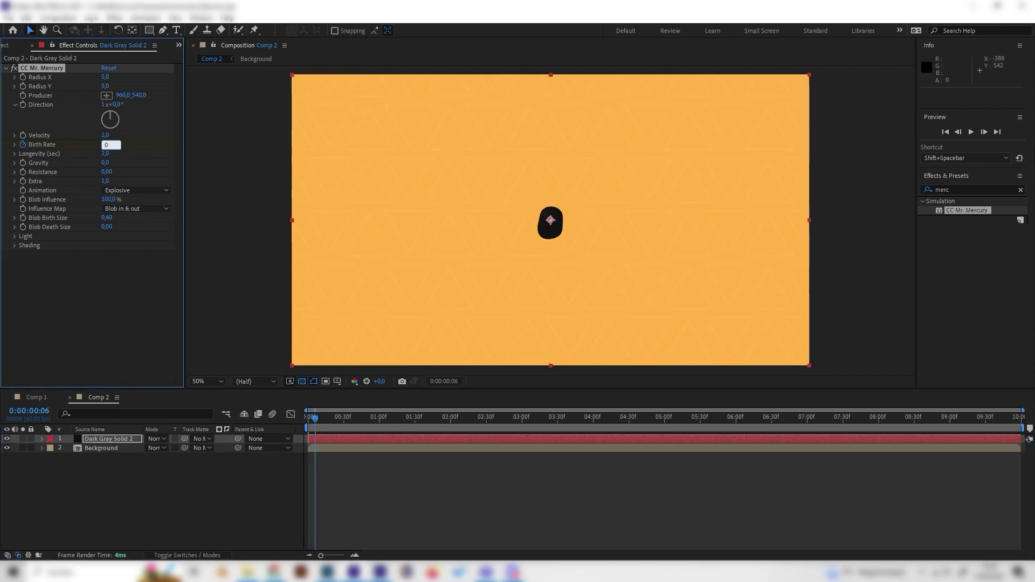
Preview the limited mercury burst and expand the solid layer's properties in the timeline
drag(316, 422, 459, 404)
key(shift+space)
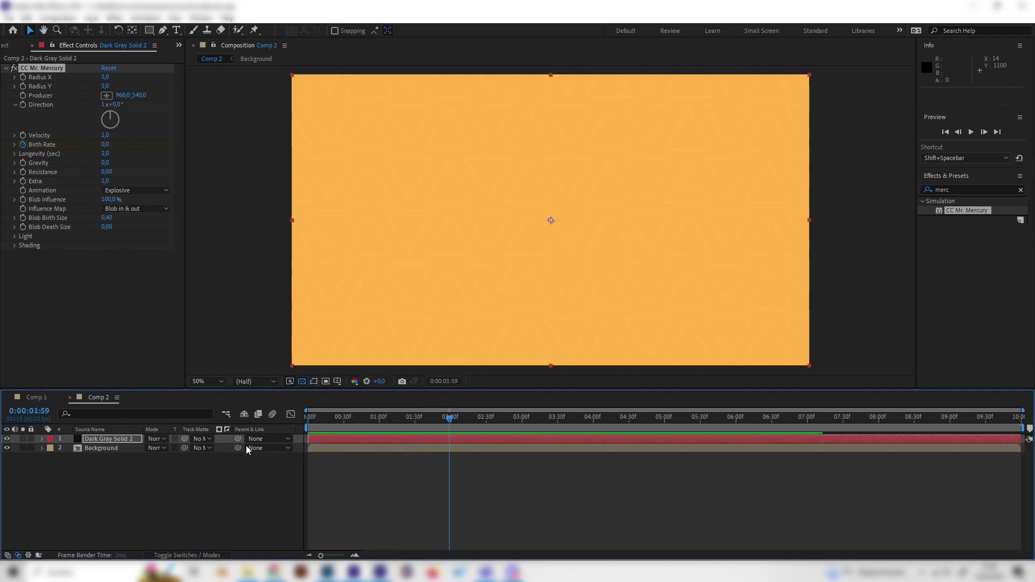
mouse_move(372, 420)
mouse_down()
mouse_move(341, 421)
mouse_move(369, 417)
mouse_up()
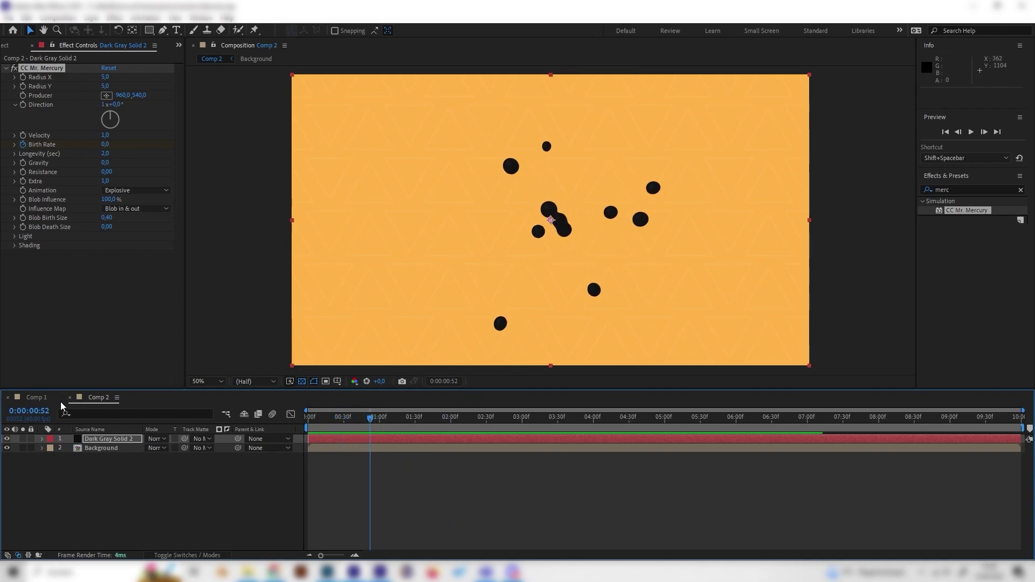
click(41, 438)
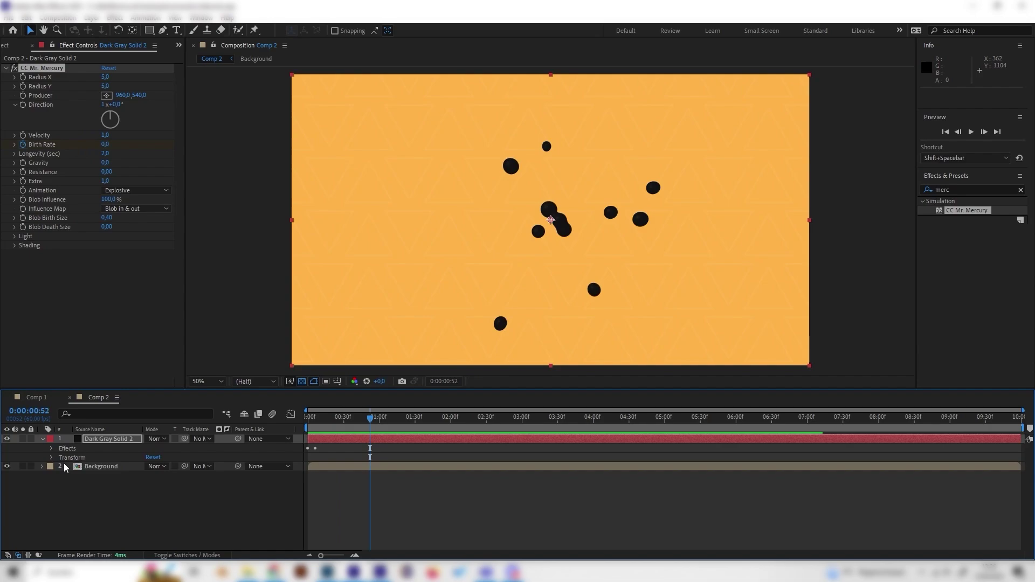
Move the zero Birth Rate keyframe to 0:00:00:18 and preview the shorter burst
click(50, 448)
click(59, 458)
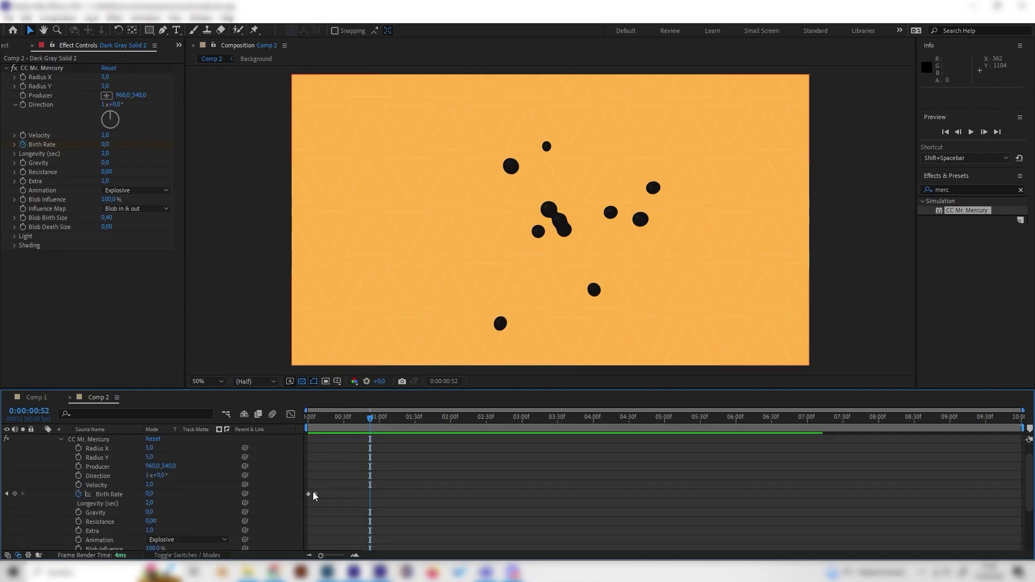
double_click(316, 494)
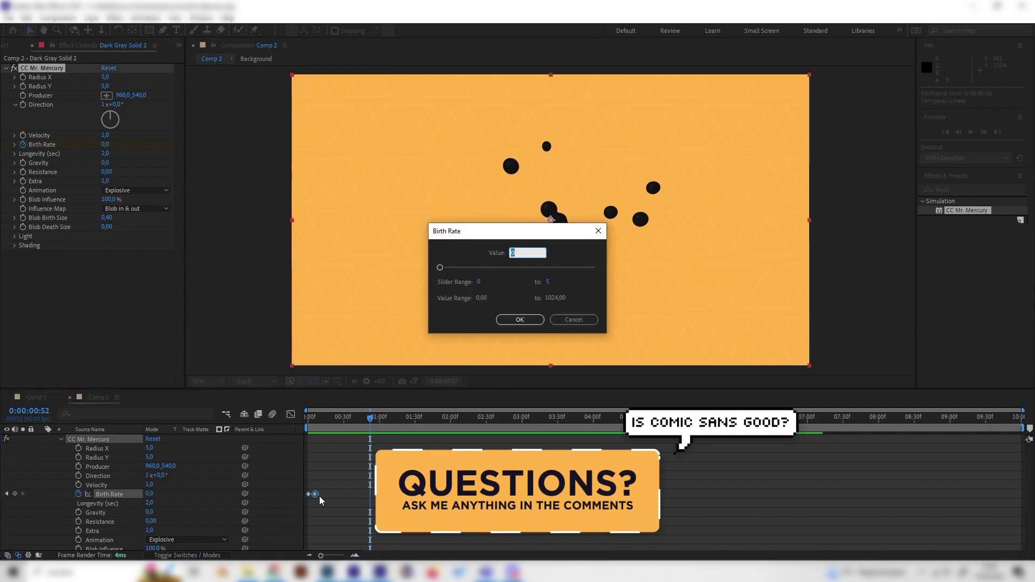
key(Escape)
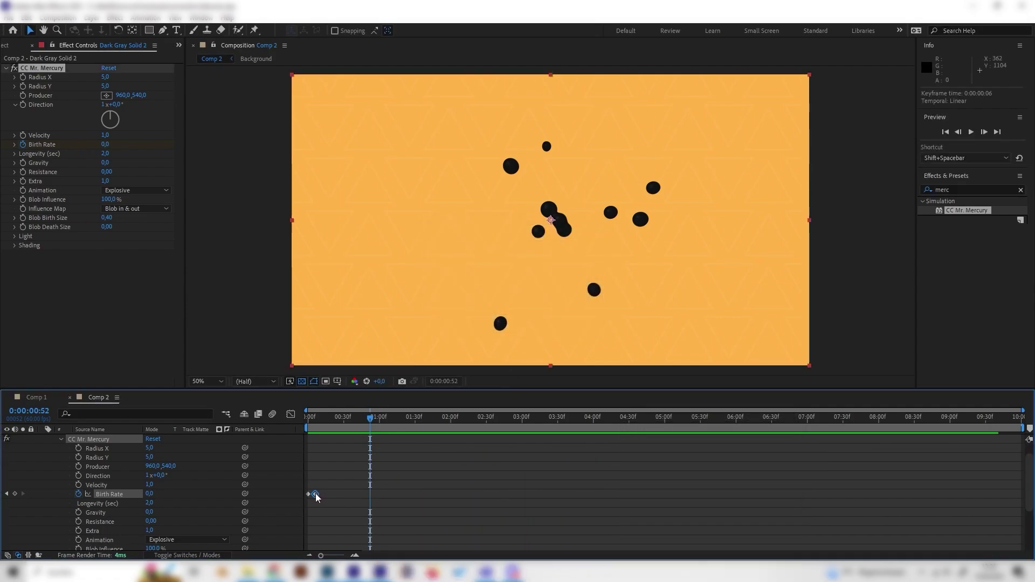
drag(317, 497, 330, 495)
drag(349, 427, 293, 438)
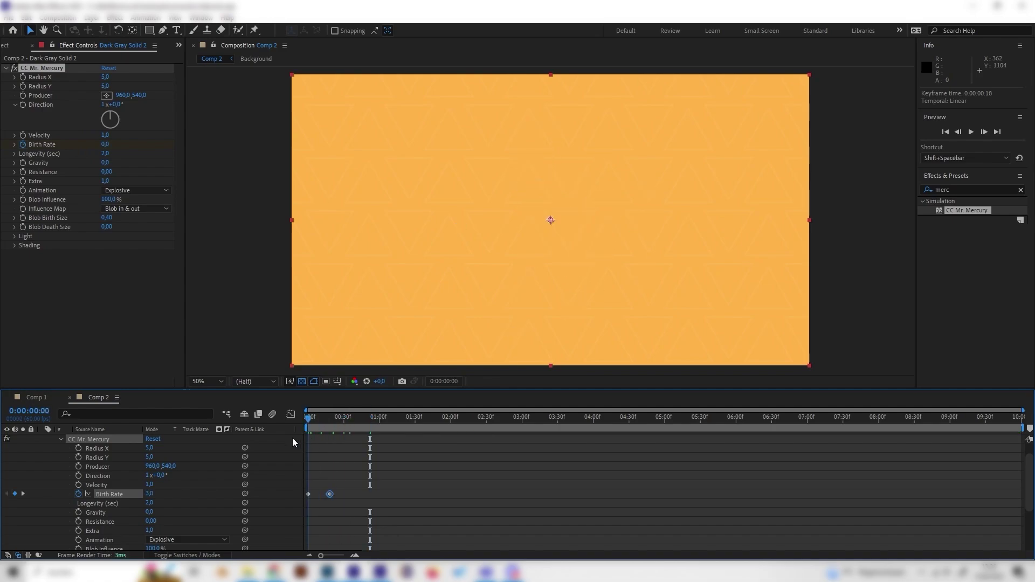
key(space)
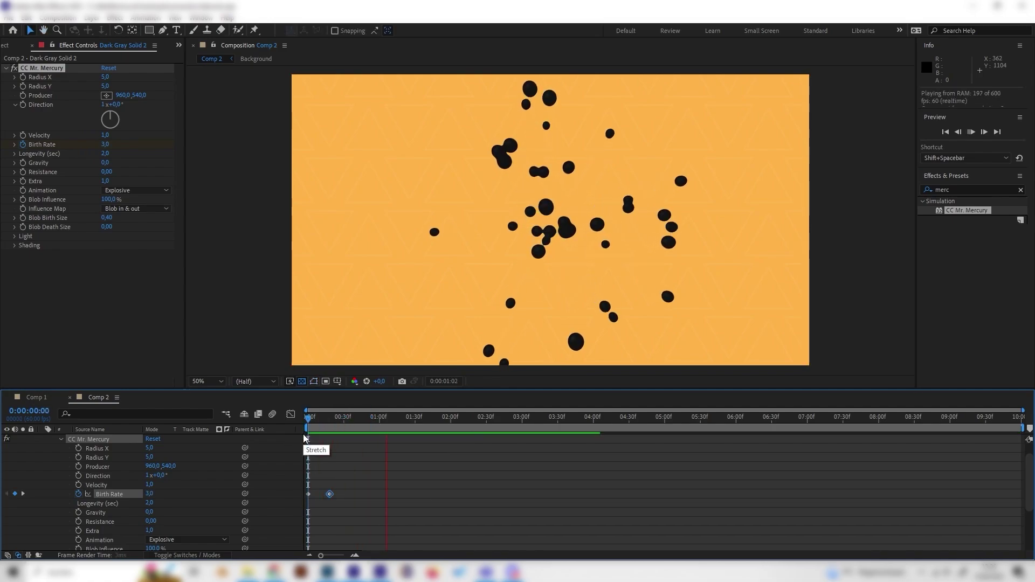
click(308, 494)
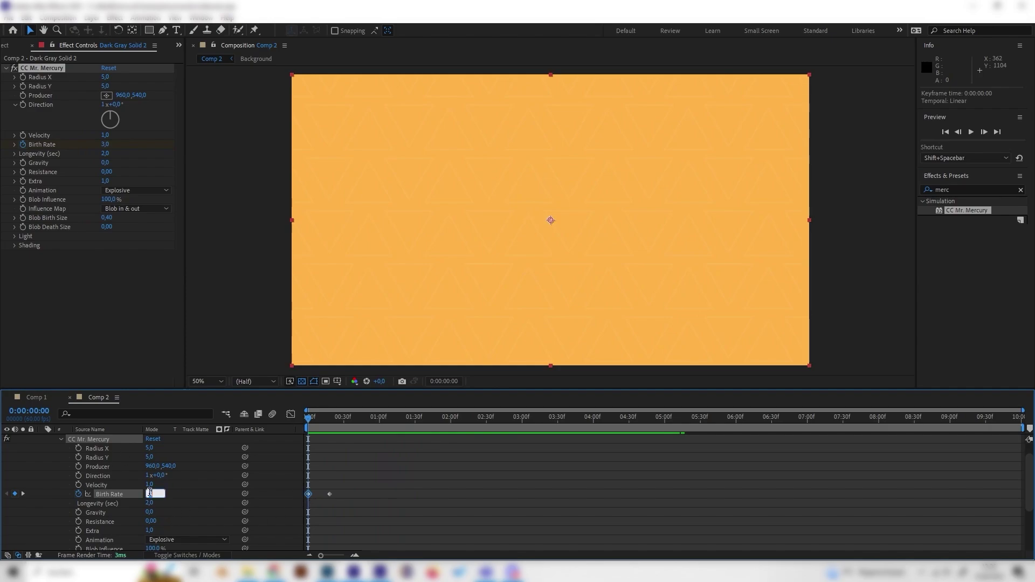
Start Birth Rate at 5, move the zero keyframe to frame 15, and preview the denser burst
key(space)
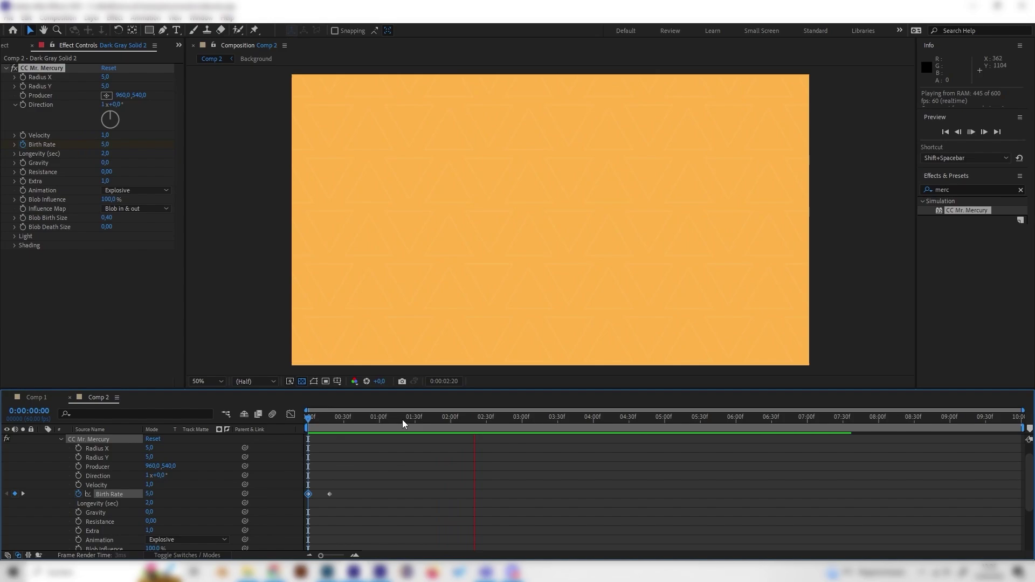
key(space)
drag(330, 494, 327, 495)
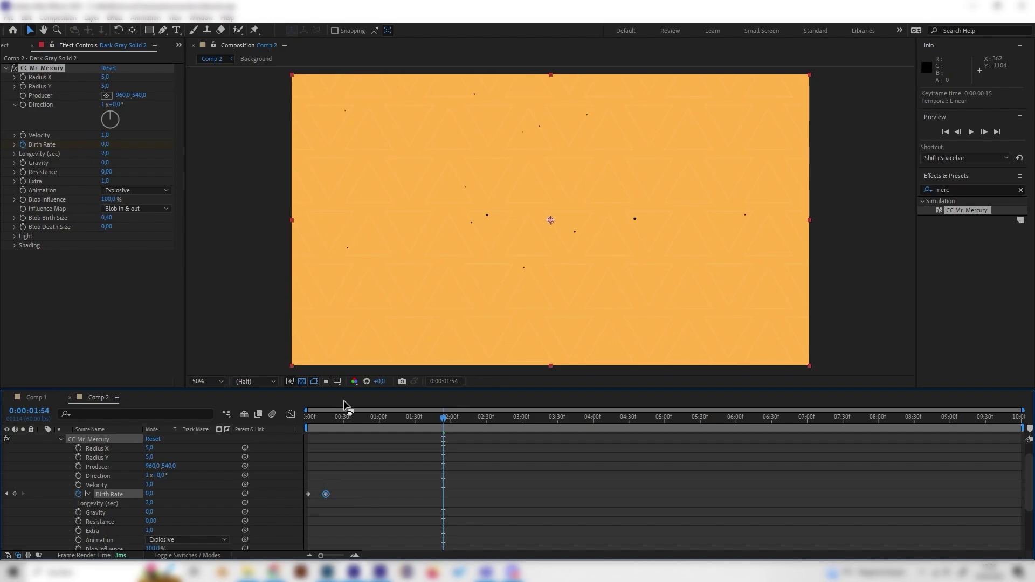
mouse_move(319, 422)
mouse_down()
mouse_move(358, 434)
mouse_move(309, 421)
mouse_up()
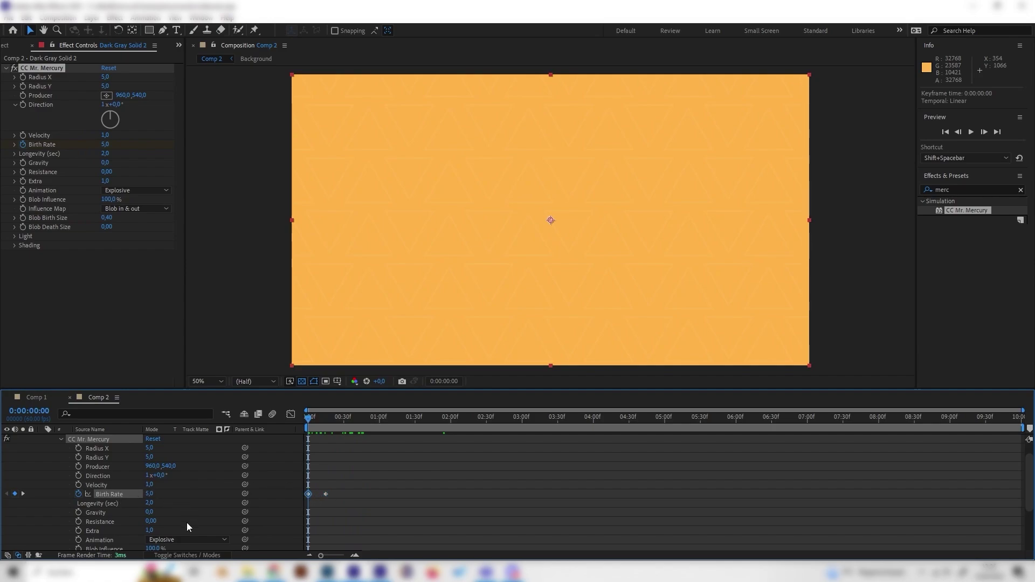
mouse_move(312, 421)
mouse_down()
mouse_move(377, 424)
mouse_move(296, 428)
mouse_up()
key(space)
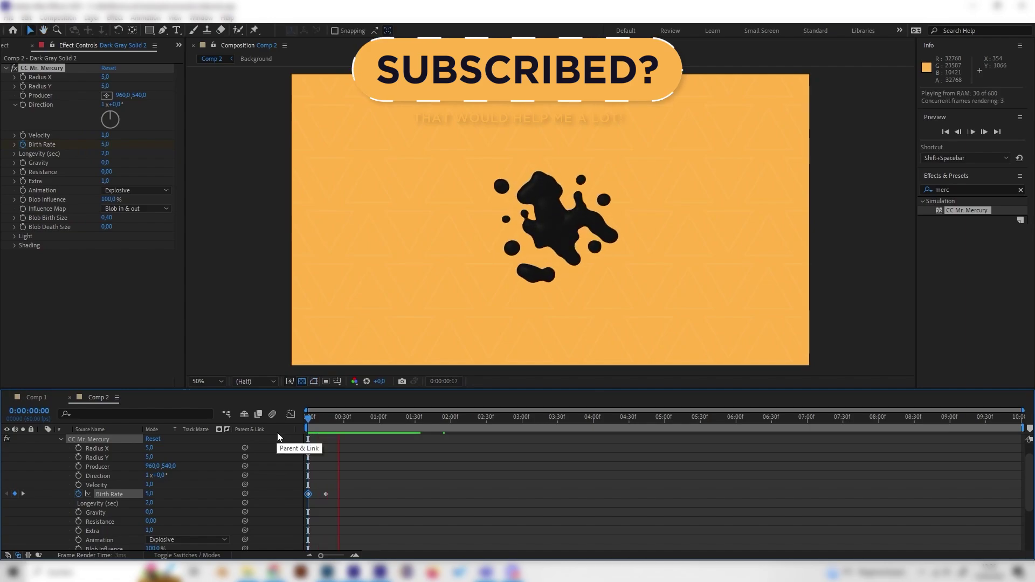
mouse_move(380, 416)
mouse_down()
mouse_move(469, 428)
mouse_move(364, 422)
mouse_move(380, 425)
mouse_up()
scroll(60, 445, up, 1)
Search 'fill' in Effects & Presets and apply the Fill effect to the mercury layer
key(slash)
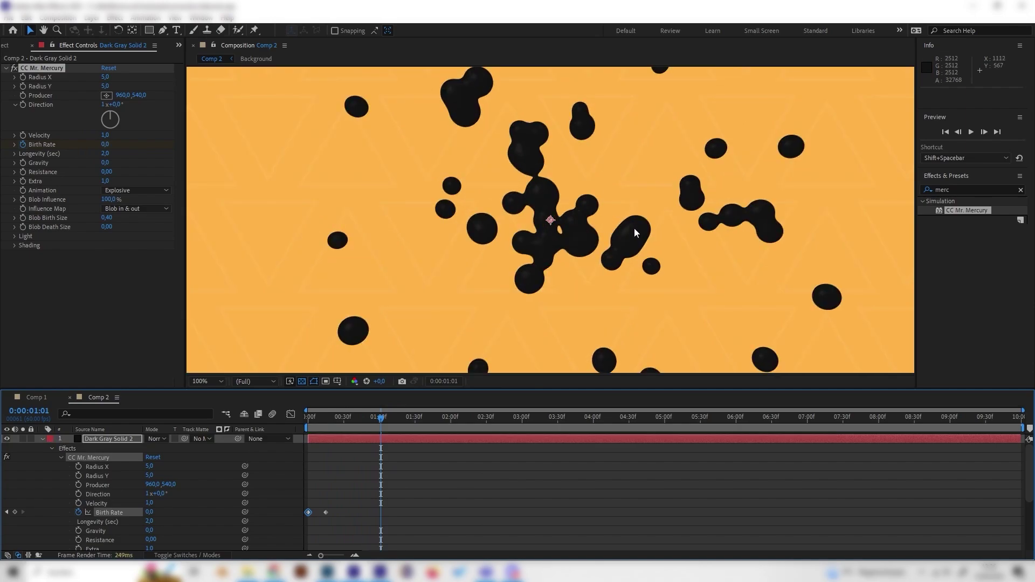
key(shift+slash)
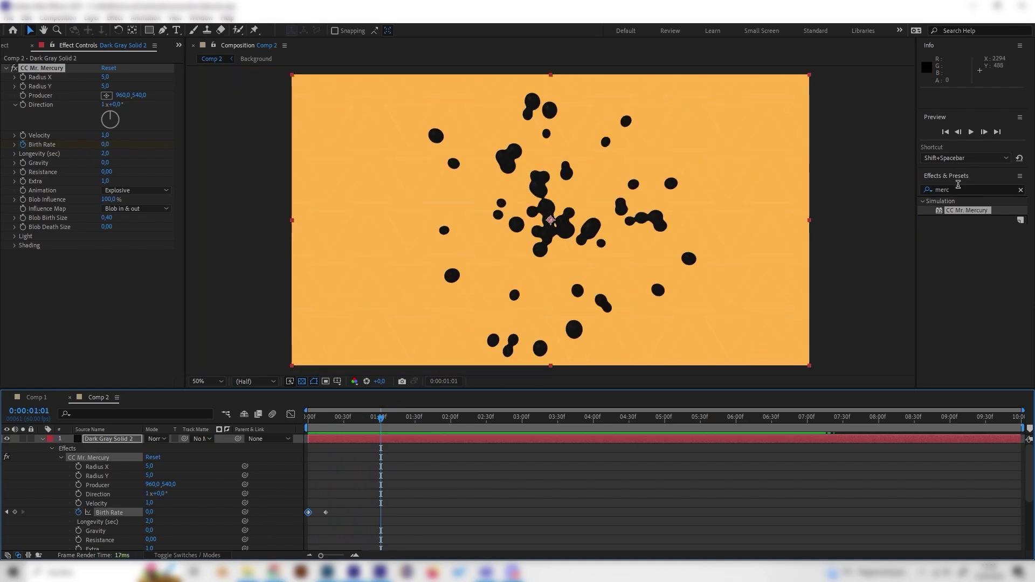
click(958, 186)
text(fill)
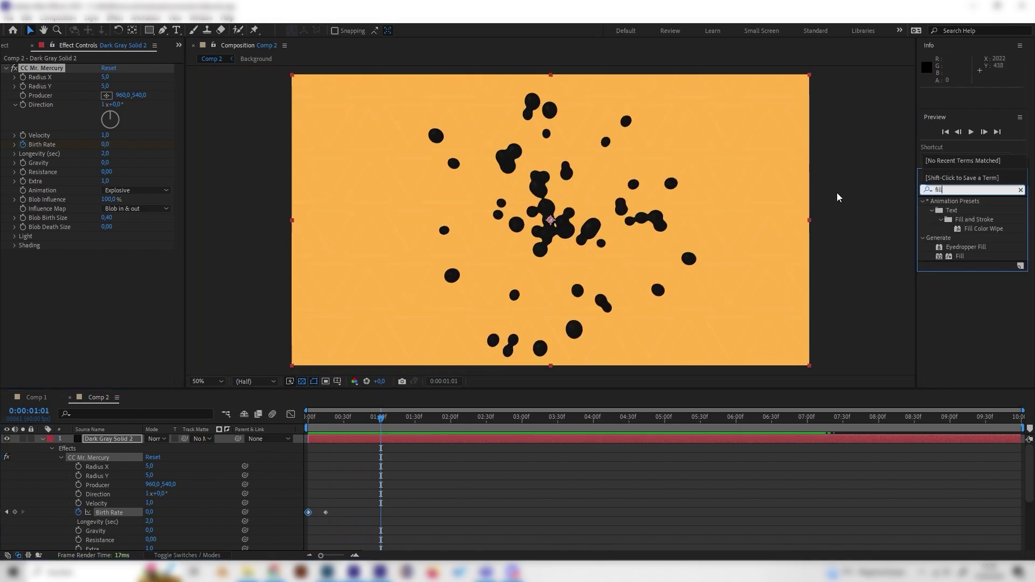
double_click(960, 256)
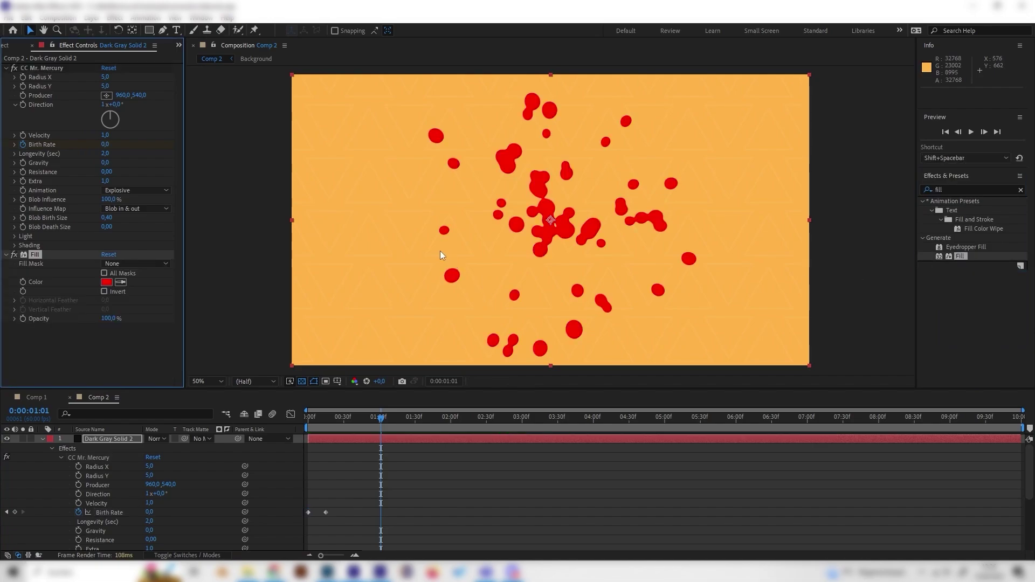
Set the Fill colour to near-black 121212 and preview the blob burst
click(107, 282)
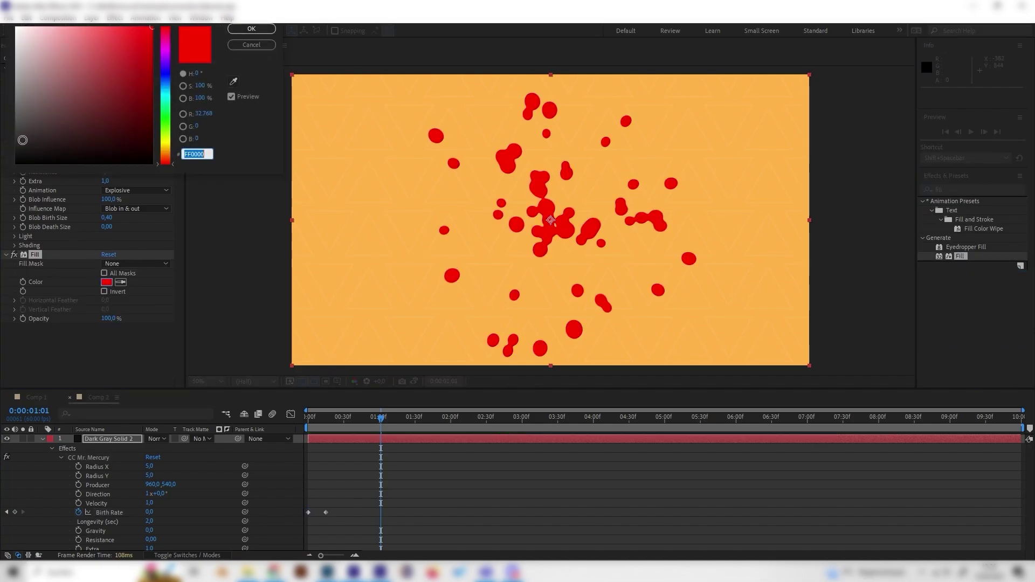
click(4, 151)
drag(21, 156, 7, 154)
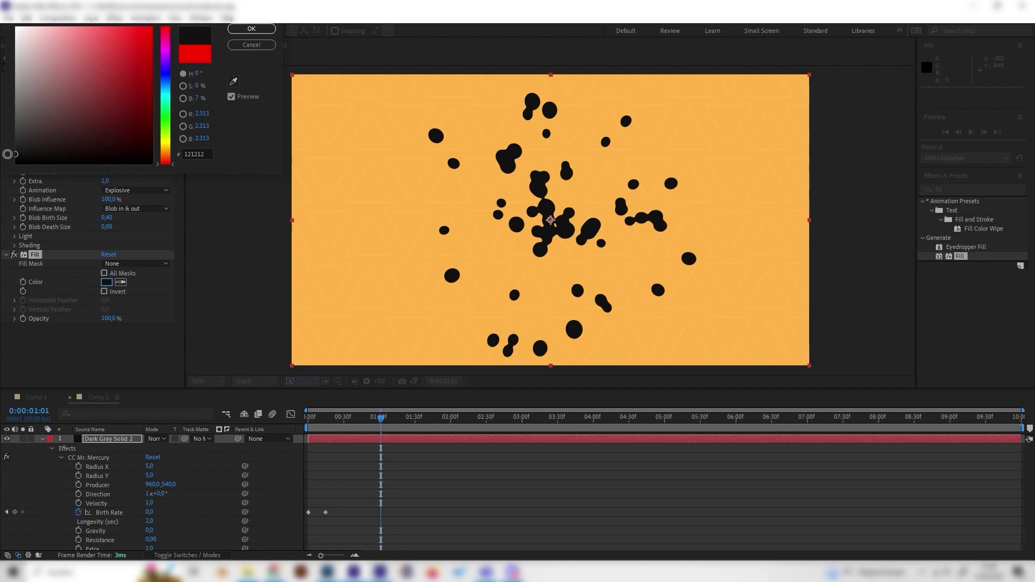
click(251, 28)
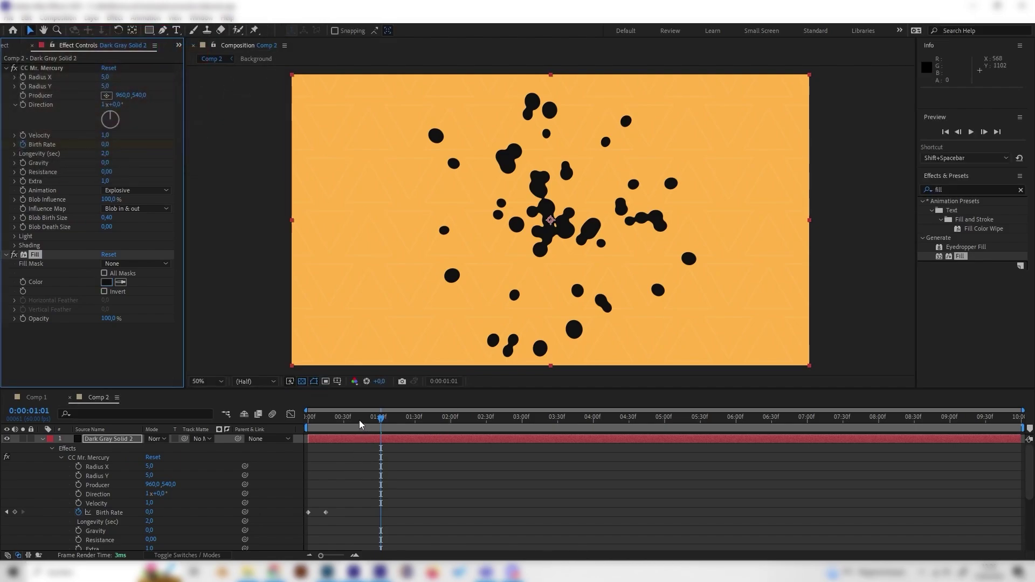
key(space)
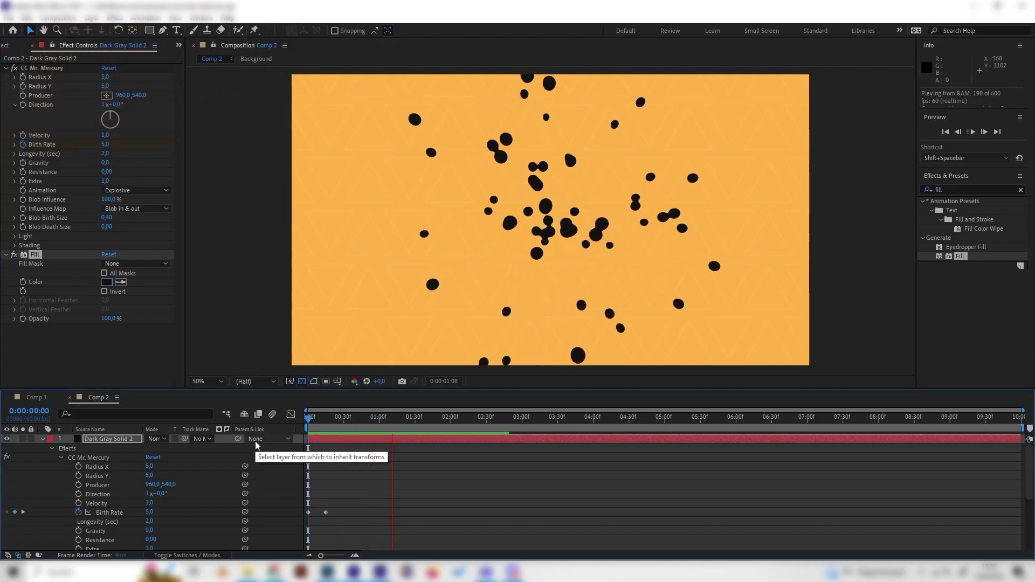
Stop the preview and try a red Fill colour on the blobs
key(space)
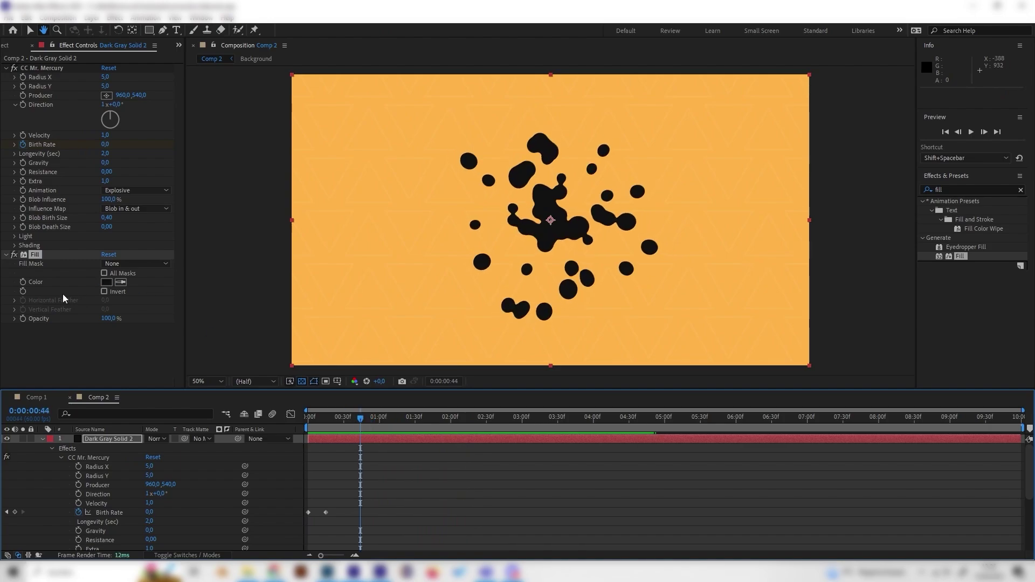
click(106, 283)
click(115, 39)
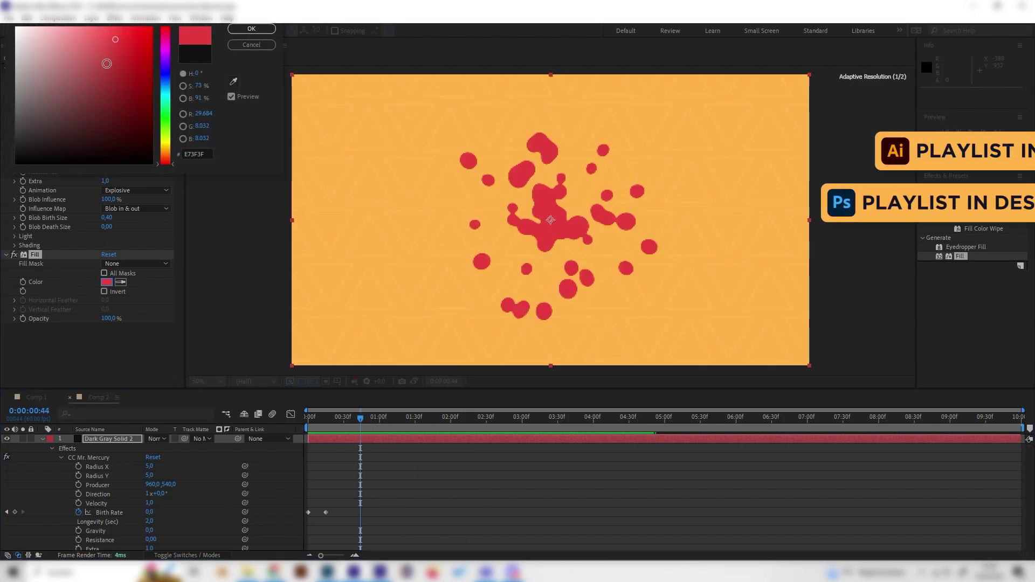
click(249, 33)
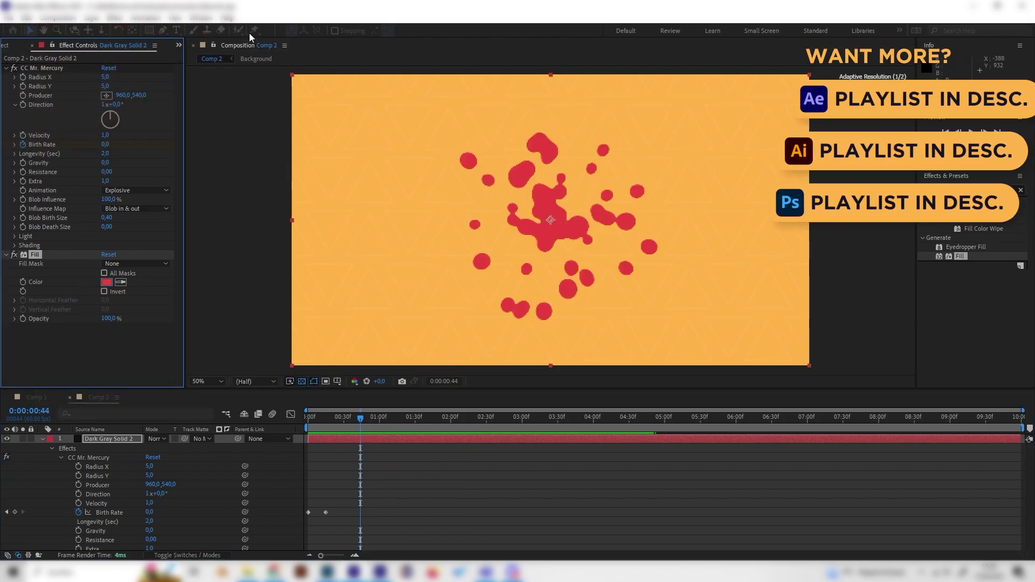
Change the Fill colour to dark navy #0A1124 and preview the blob burst
click(106, 282)
click(164, 79)
click(113, 144)
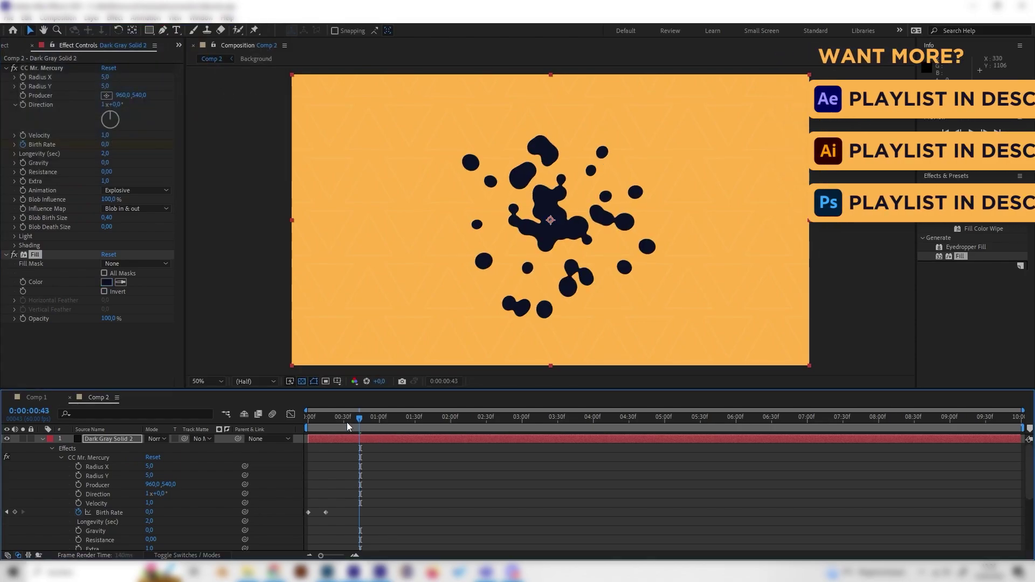
key(space)
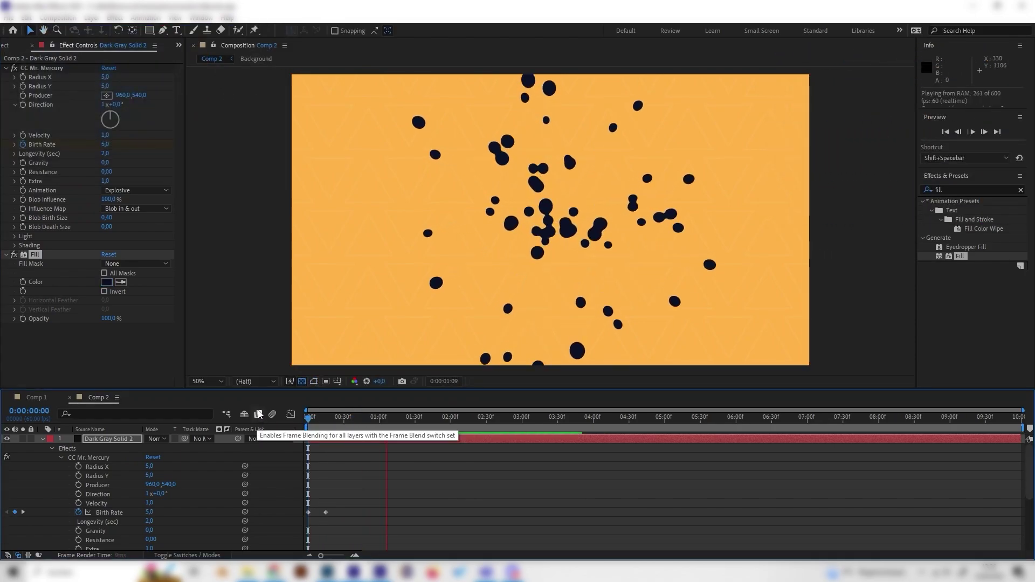